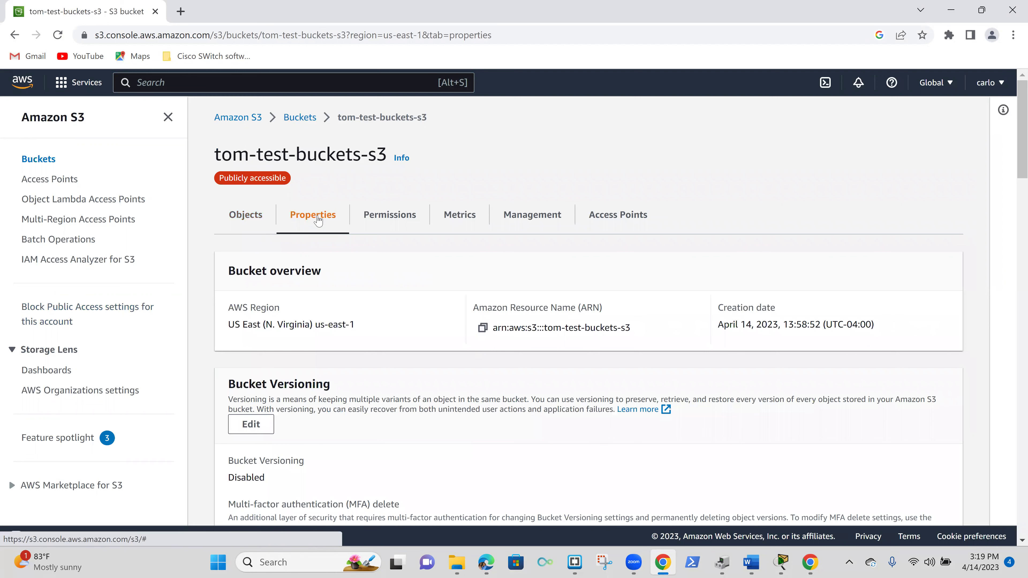
Step: Open the static website hosting settings in the bucket's properties and enable static website hosting
{"action": "scroll", "coordinate": [330, 304], "scroll_direction": "down", "scroll_amount": 3}
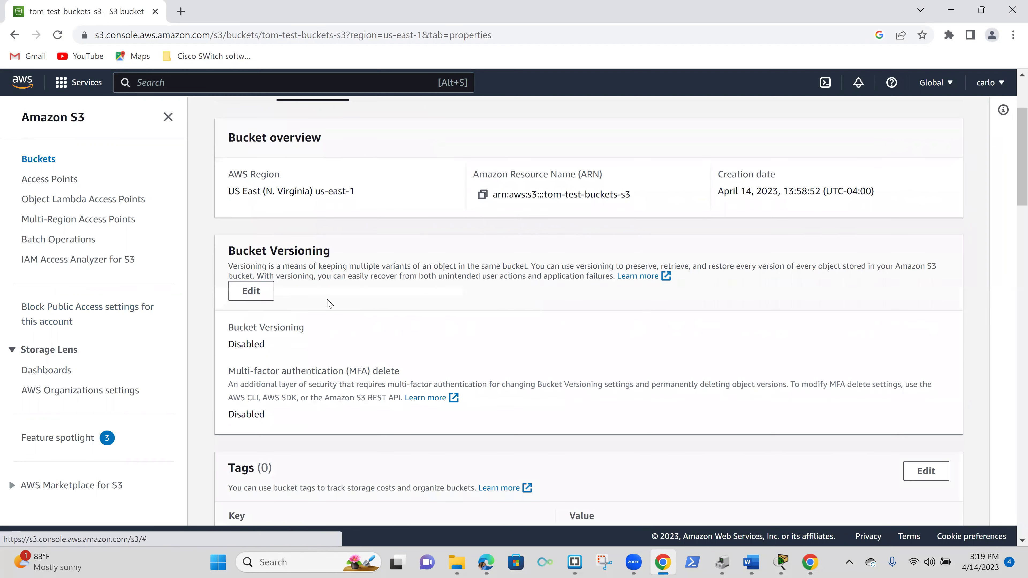
{"action": "scroll", "coordinate": [330, 304], "scroll_direction": "down", "scroll_amount": 7}
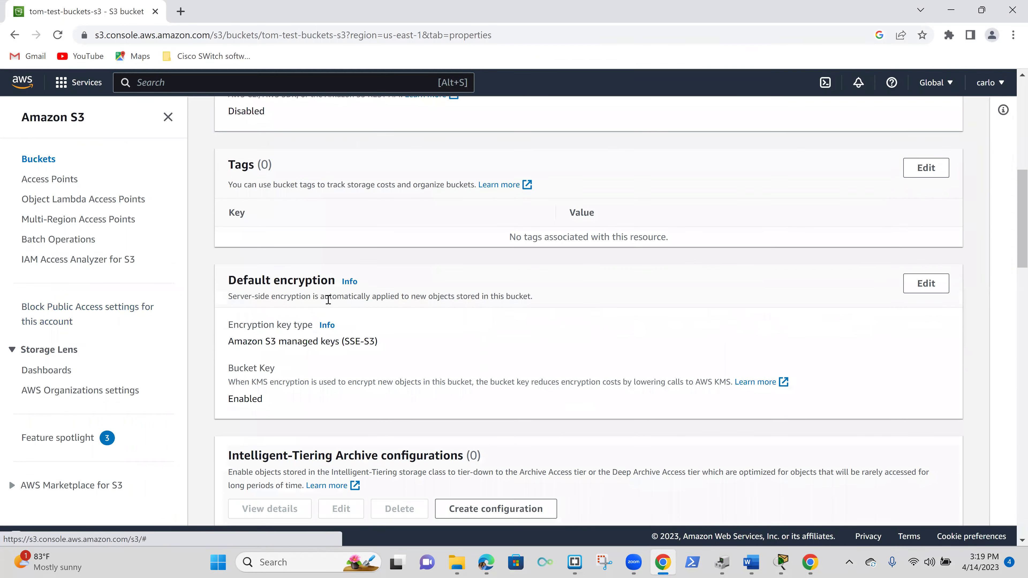
{"action": "scroll", "coordinate": [329, 300], "scroll_direction": "down", "scroll_amount": 5}
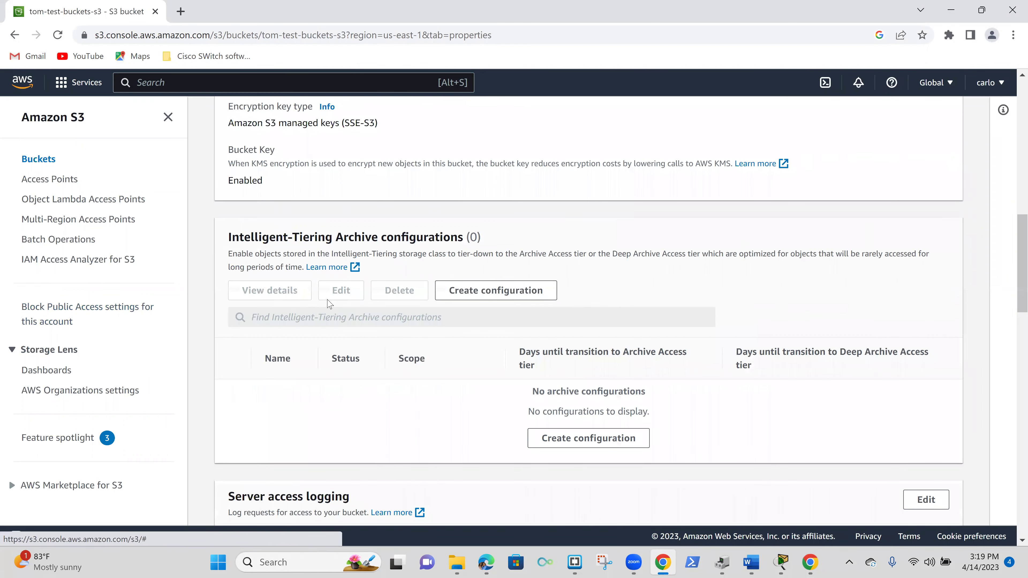
{"action": "scroll", "coordinate": [330, 304], "scroll_direction": "down", "scroll_amount": 7}
{"action": "scroll", "coordinate": [329, 304], "scroll_direction": "down", "scroll_amount": 7}
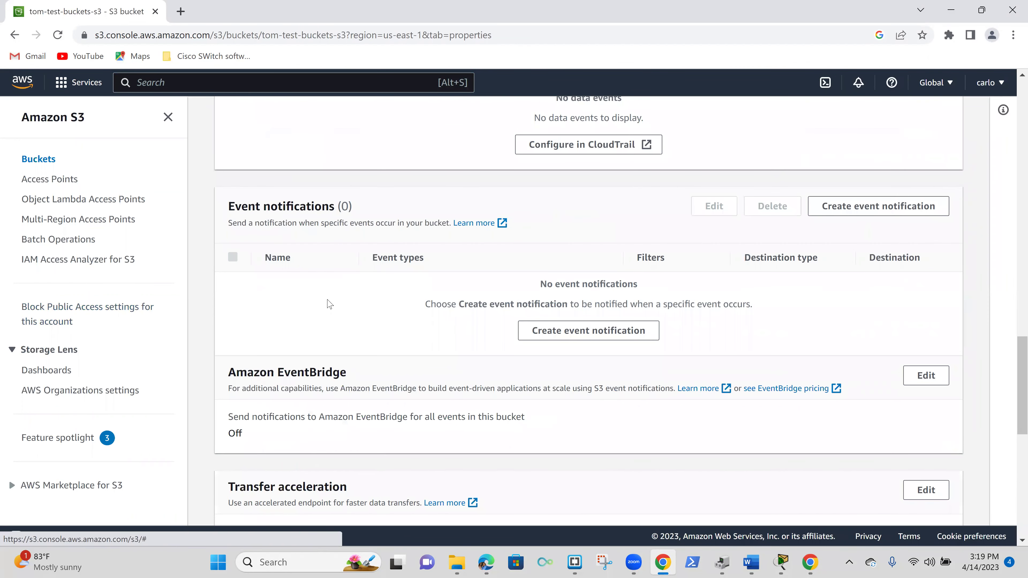
{"action": "scroll", "coordinate": [330, 304], "scroll_direction": "down", "scroll_amount": 7}
{"action": "scroll", "coordinate": [330, 304], "scroll_direction": "down", "scroll_amount": 5}
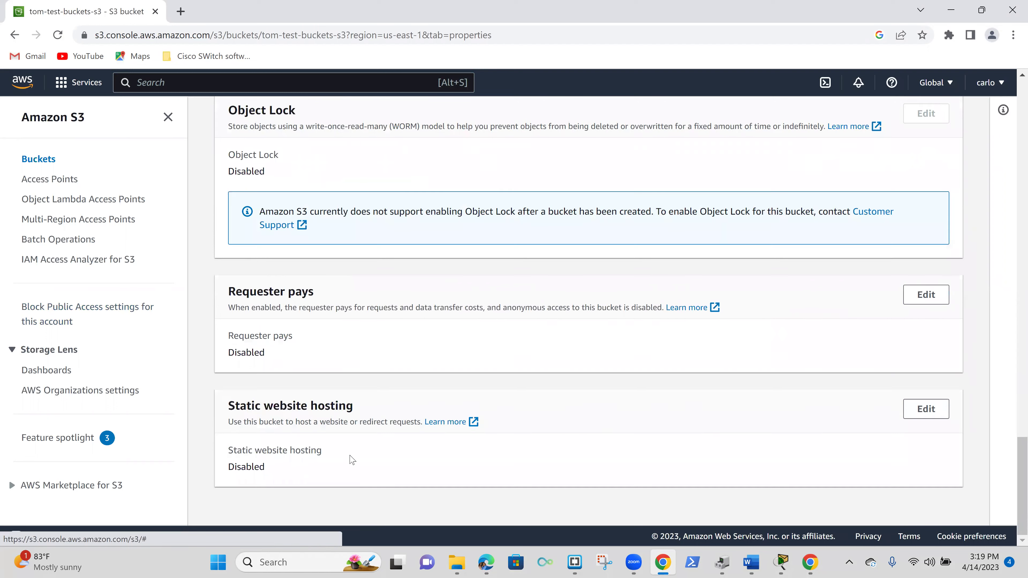
{"action": "left_click", "coordinate": [922, 411]}
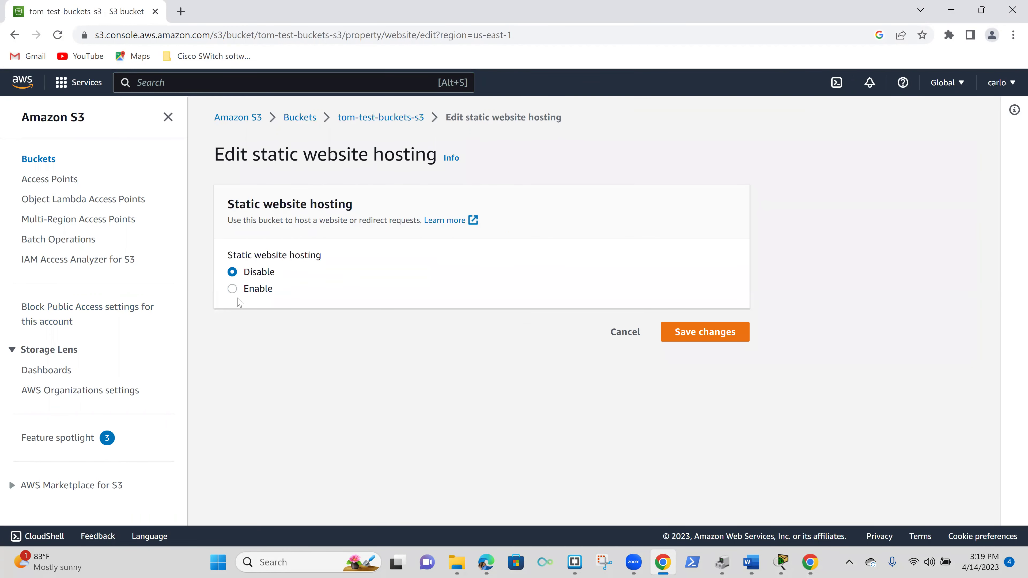
{"action": "left_click", "coordinate": [233, 290]}
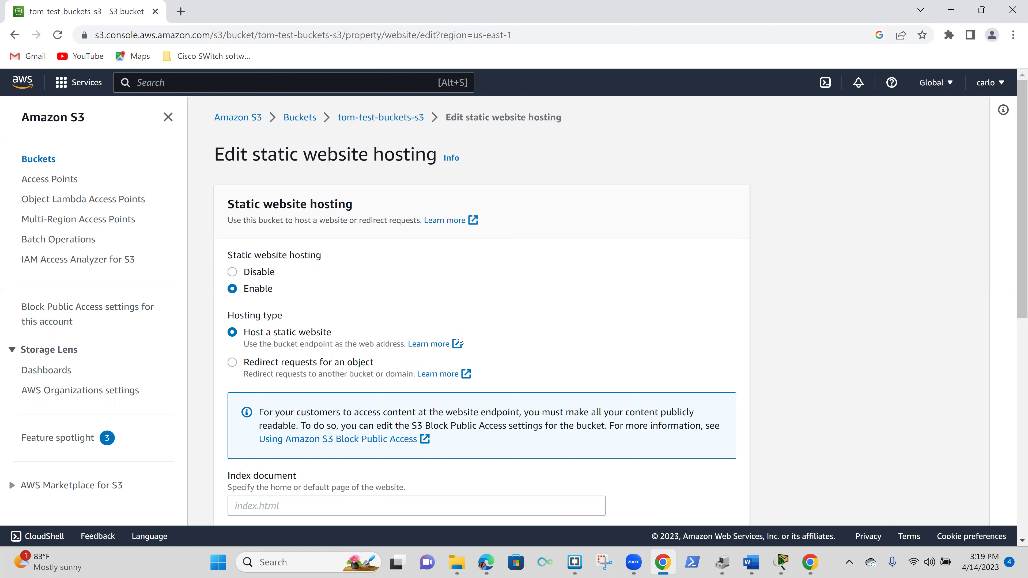
Step: Set the index document to s3bucket.html and save the static website hosting changes
{"action": "scroll", "coordinate": [460, 335], "scroll_direction": "down", "scroll_amount": 2}
{"action": "scroll", "coordinate": [459, 336], "scroll_direction": "down", "scroll_amount": 1}
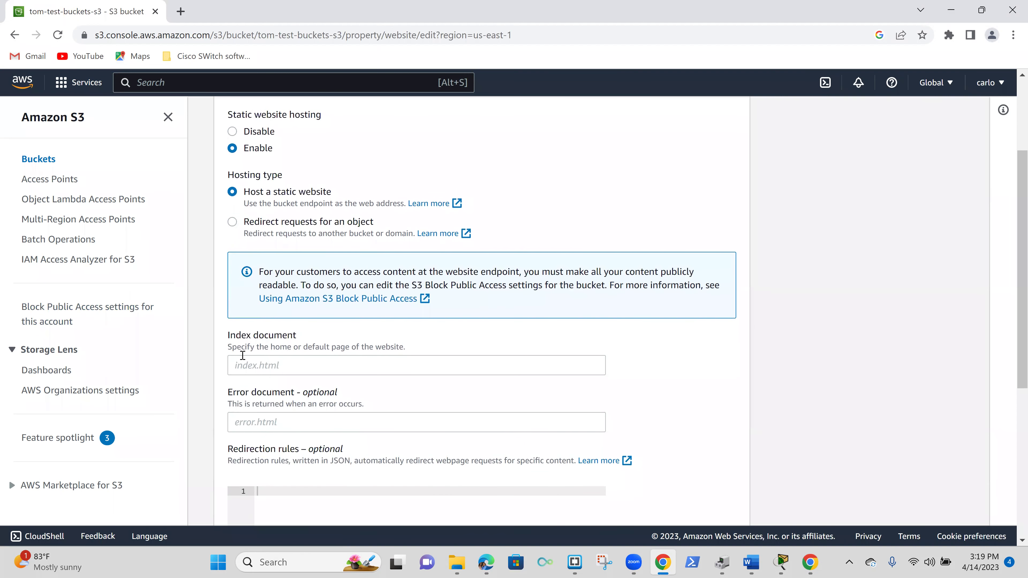
{"action": "left_click", "coordinate": [247, 365]}
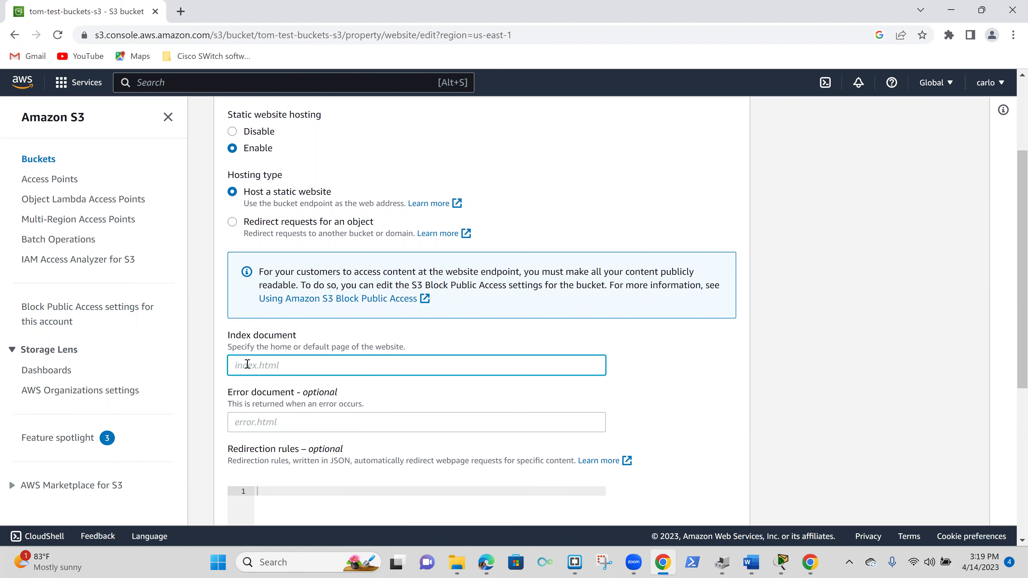
{"action": "type", "text": "s3bucket.html"}
{"action": "scroll", "coordinate": [361, 417], "scroll_direction": "down", "scroll_amount": 2}
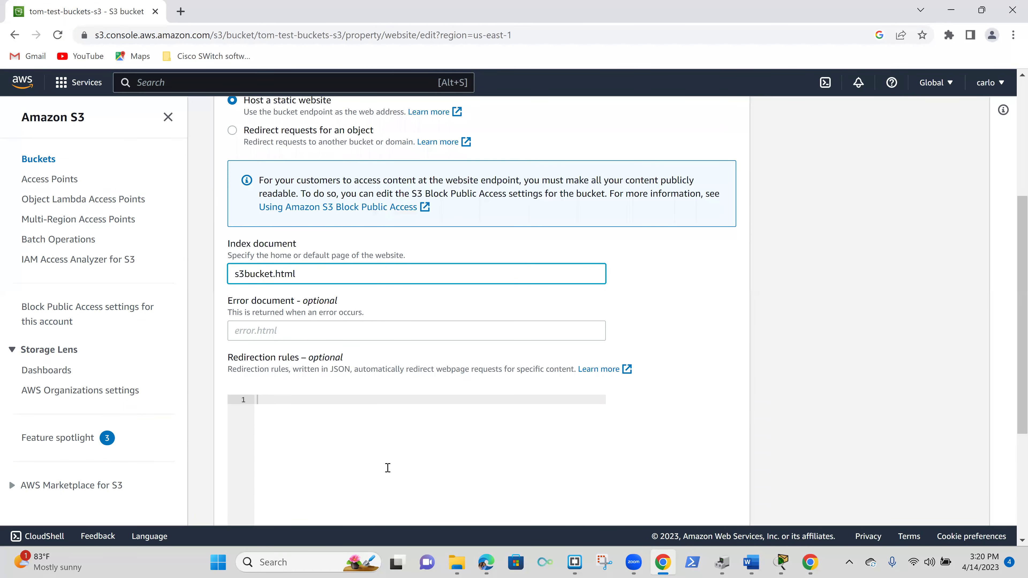
{"action": "scroll", "coordinate": [388, 468], "scroll_direction": "down", "scroll_amount": 5}
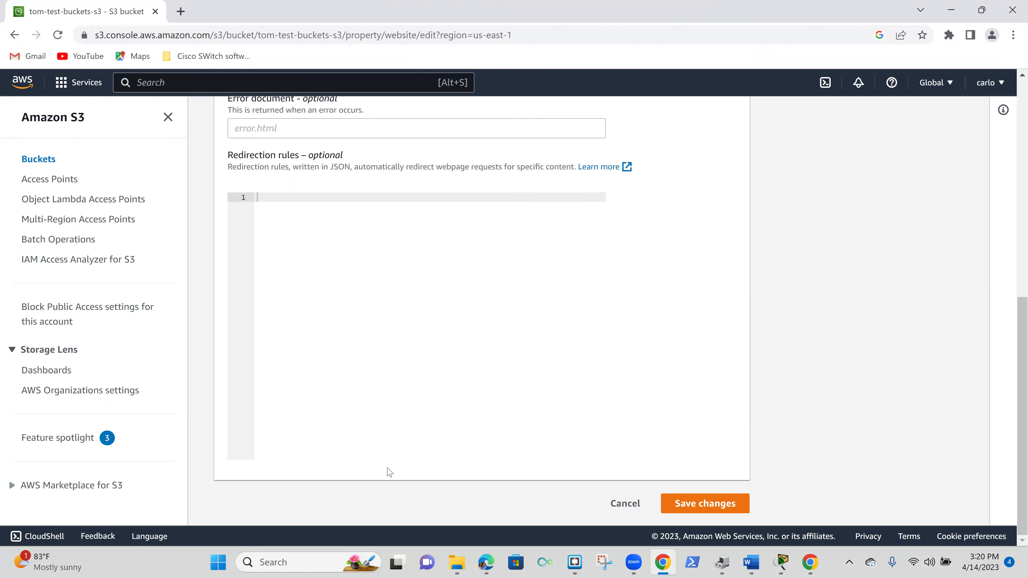
{"action": "scroll", "coordinate": [390, 472], "scroll_direction": "up", "scroll_amount": 5}
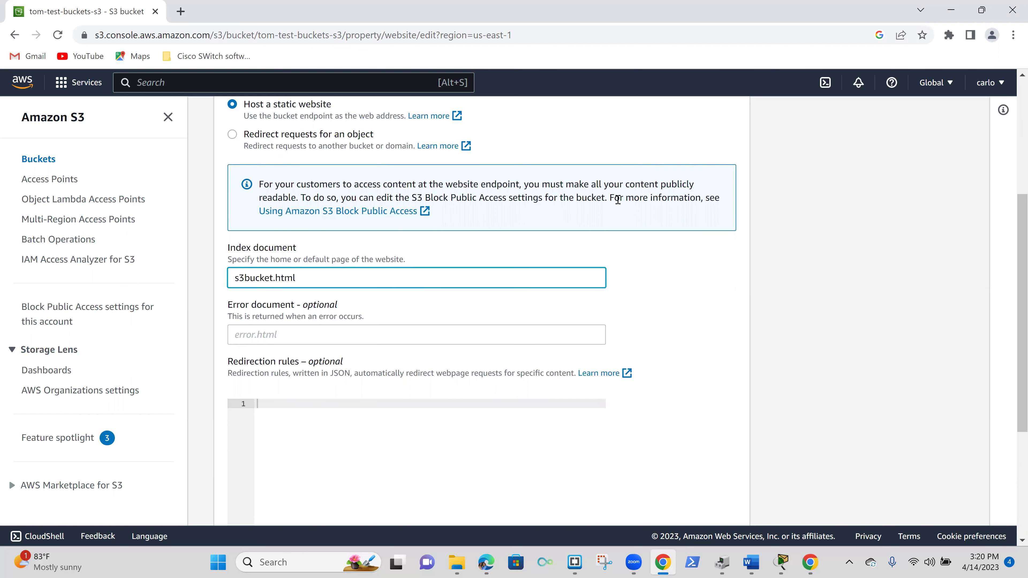
{"action": "scroll", "coordinate": [624, 295], "scroll_direction": "down", "scroll_amount": 5}
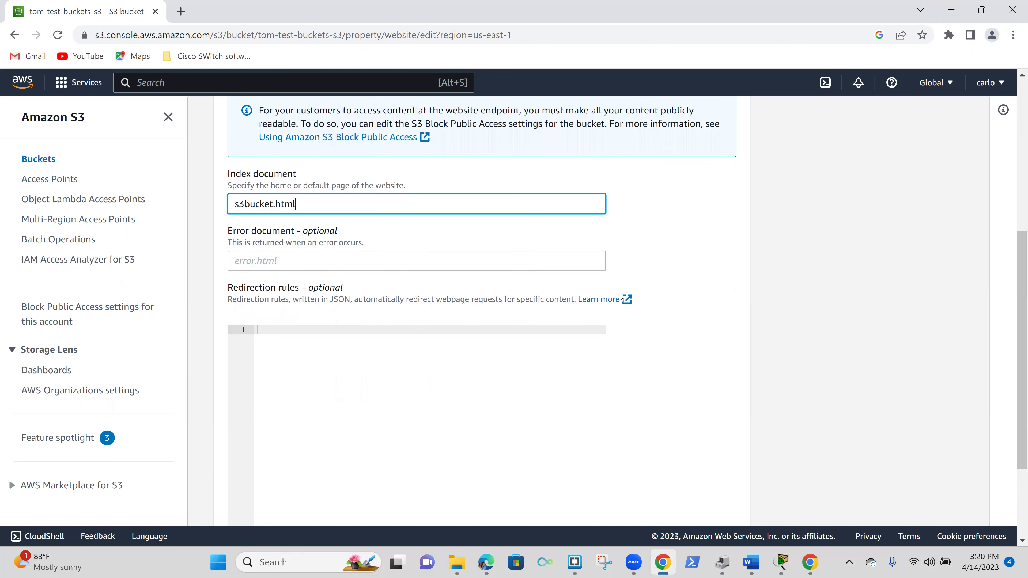
{"action": "left_click", "coordinate": [689, 503]}
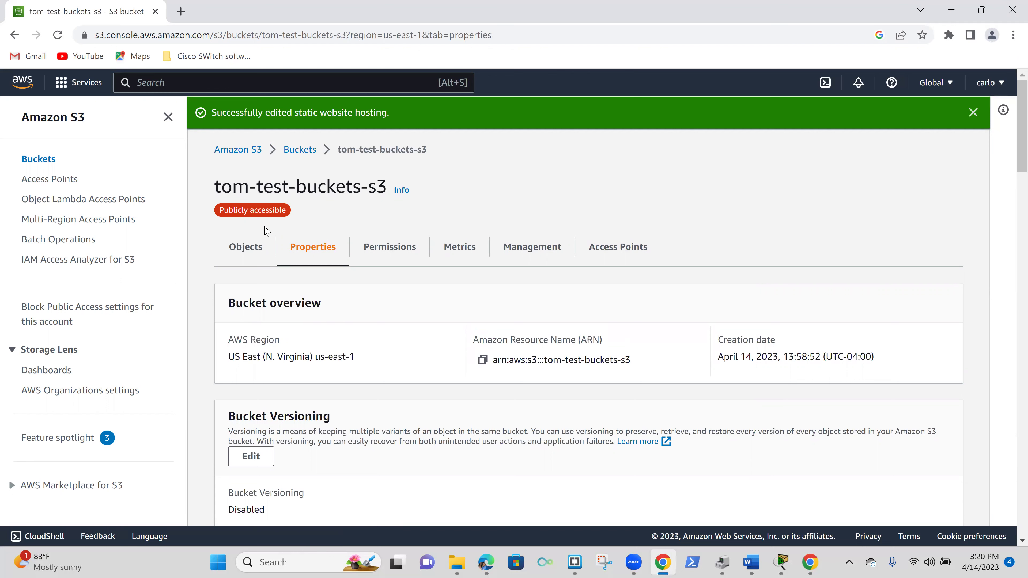
Step: Start an upload to the bucket and add the s3bucket file from the S3 folder on the Desktop
{"action": "left_click", "coordinate": [246, 248]}
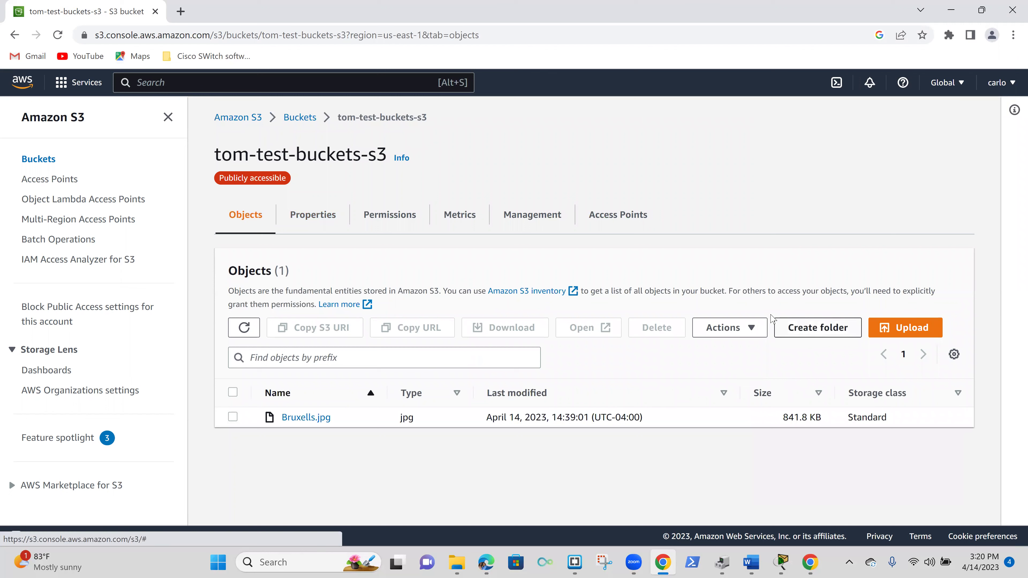
{"action": "left_click", "coordinate": [899, 329]}
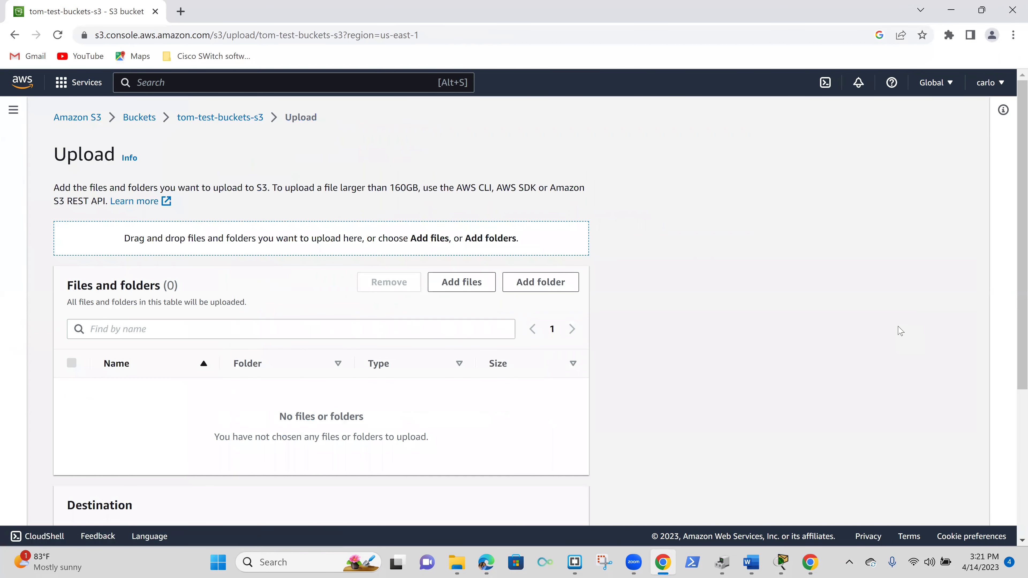
{"action": "left_click", "coordinate": [469, 283]}
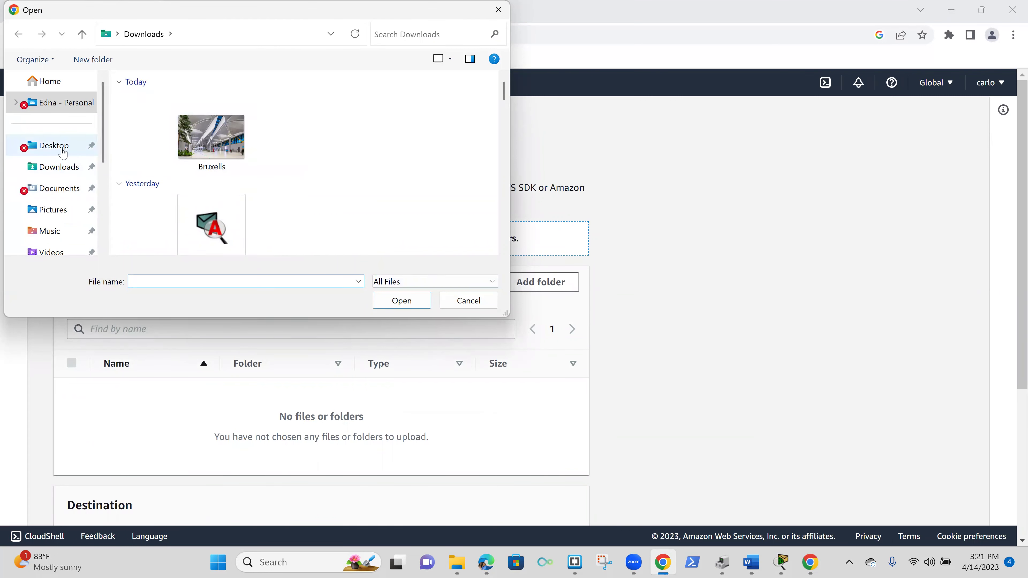
{"action": "left_click", "coordinate": [63, 153]}
{"action": "double_click", "coordinate": [181, 149]}
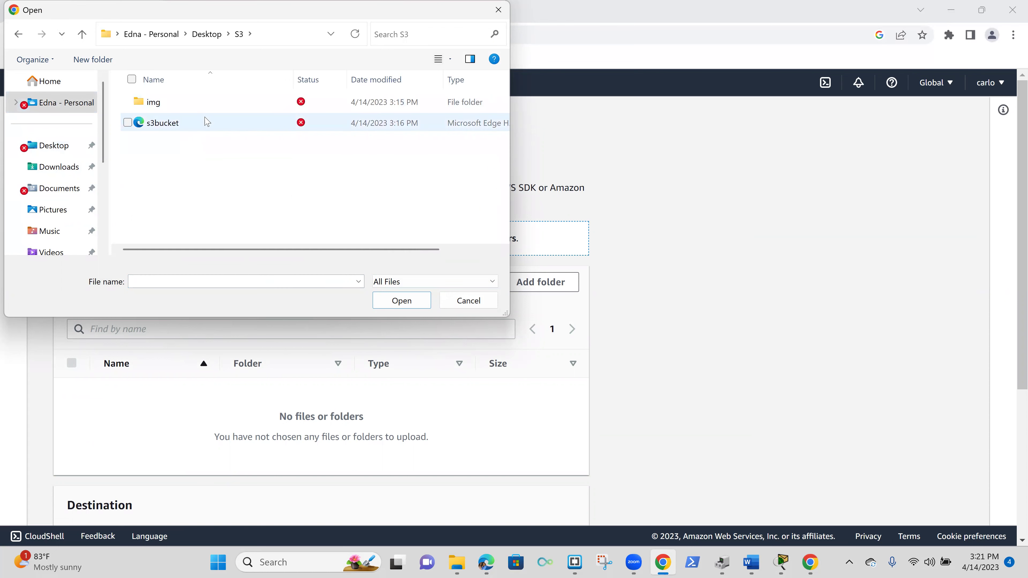
{"action": "left_click", "coordinate": [207, 121]}
{"action": "left_click", "coordinate": [402, 301]}
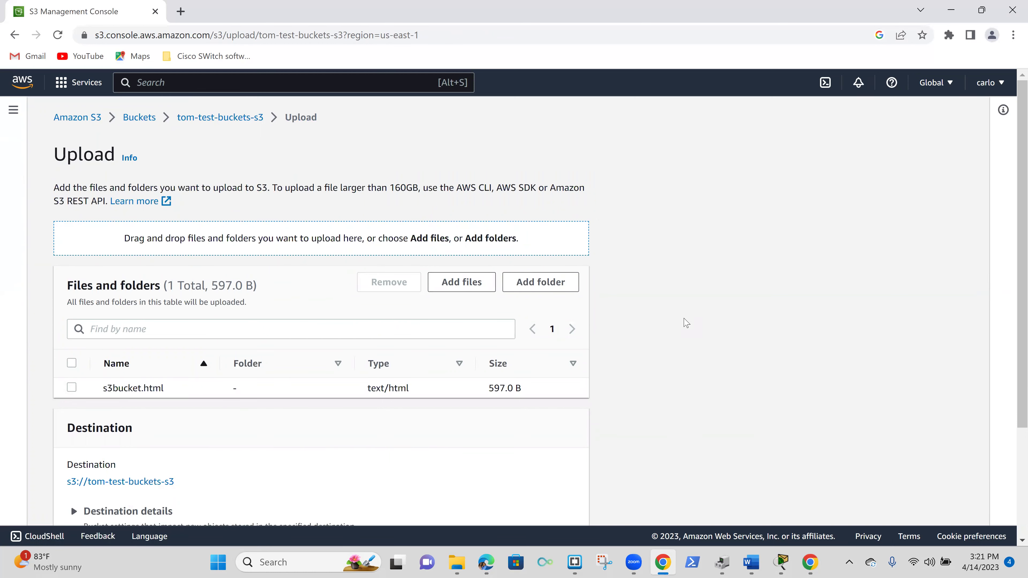
Step: Upload the added s3bucket.html file to tom-test-buckets-s3 and close the upload status page
{"action": "scroll", "coordinate": [687, 323], "scroll_direction": "down", "scroll_amount": 3}
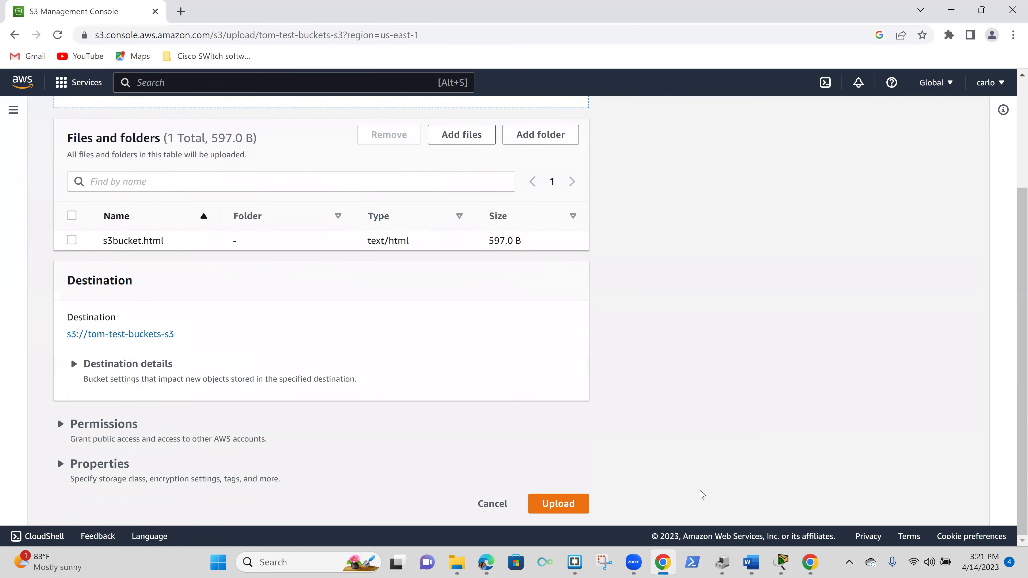
{"action": "left_click", "coordinate": [559, 503]}
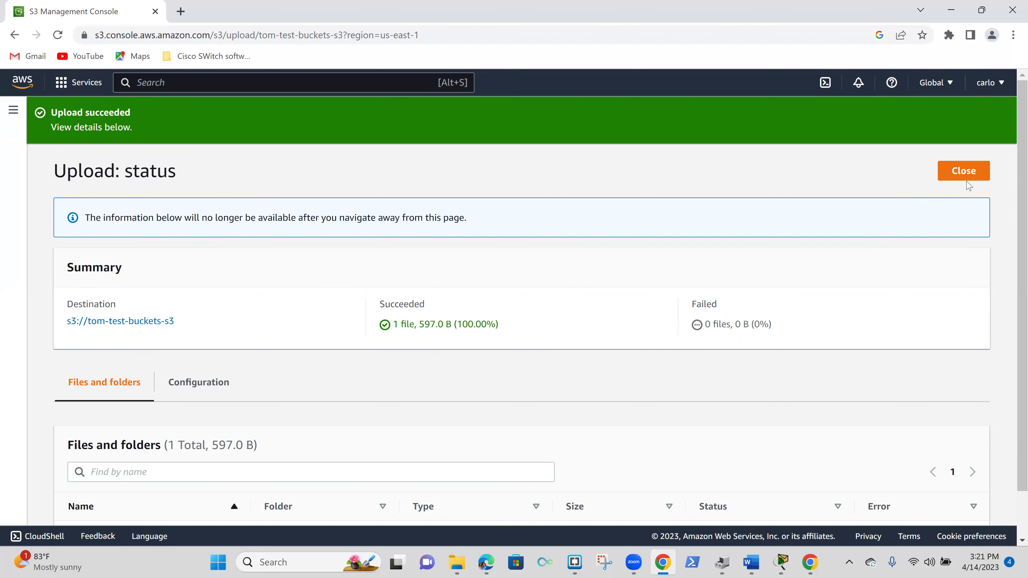
{"action": "left_click", "coordinate": [964, 170]}
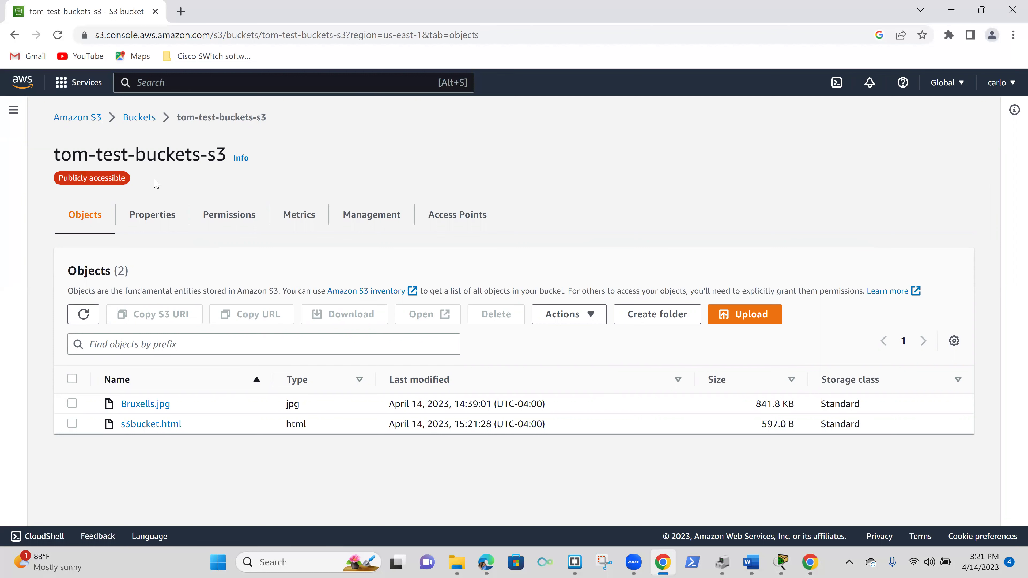
Step: Copy the bucket website endpoint from the static website hosting section of the bucket's properties
{"action": "left_click", "coordinate": [151, 216]}
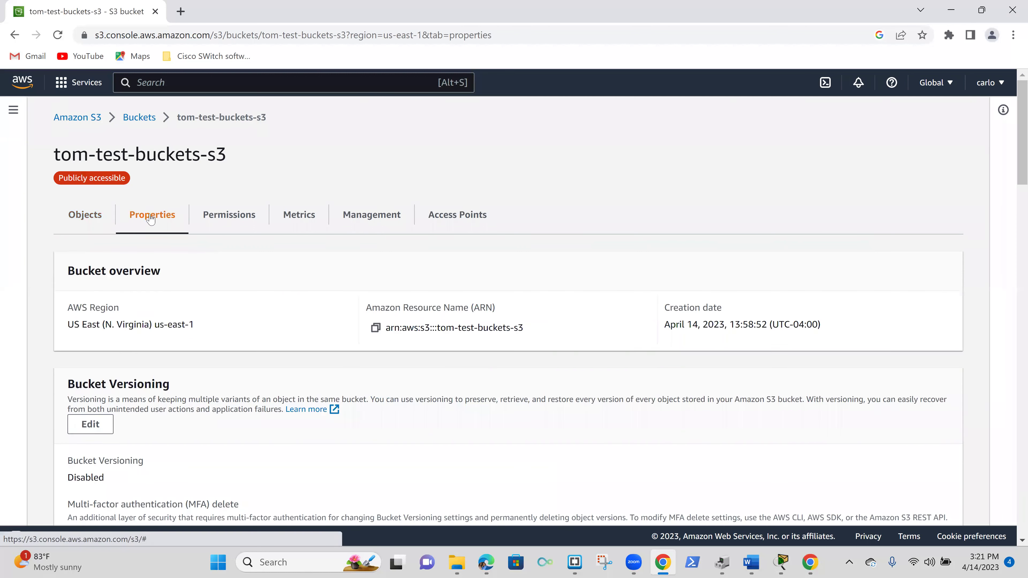
{"action": "scroll", "coordinate": [291, 348], "scroll_direction": "down", "scroll_amount": 15}
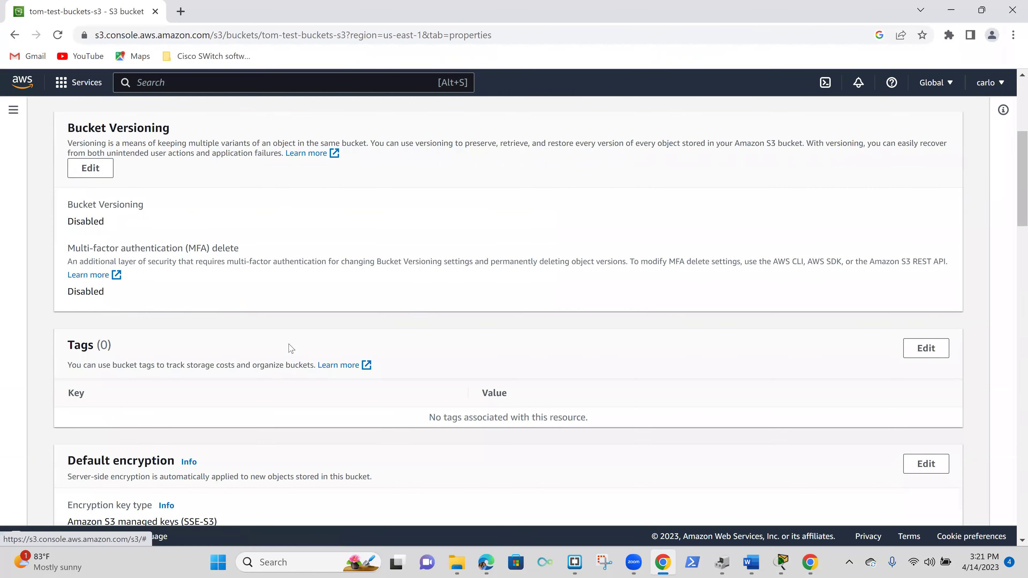
{"action": "scroll", "coordinate": [290, 348], "scroll_direction": "down", "scroll_amount": 10}
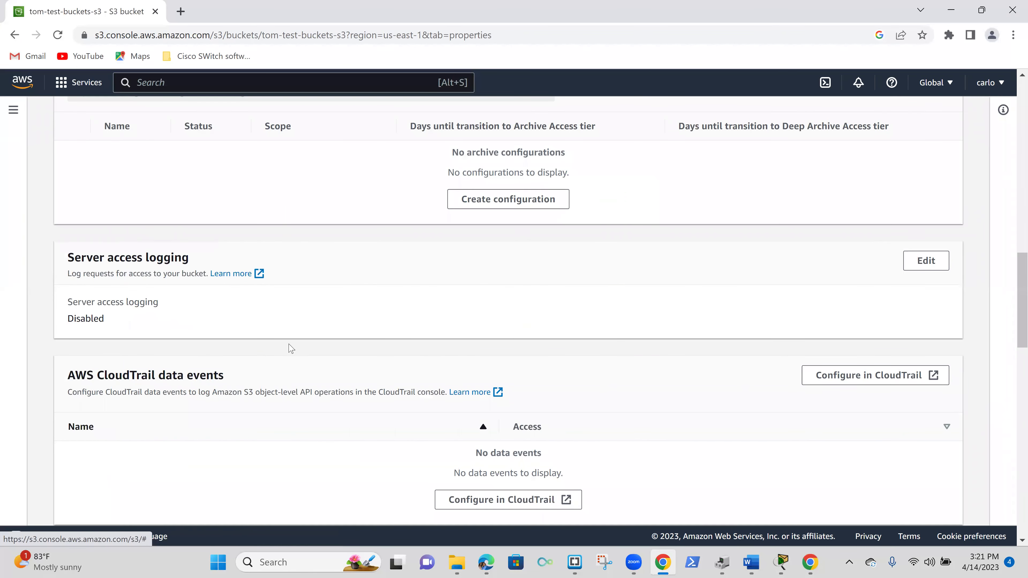
{"action": "scroll", "coordinate": [290, 346], "scroll_direction": "down", "scroll_amount": 12}
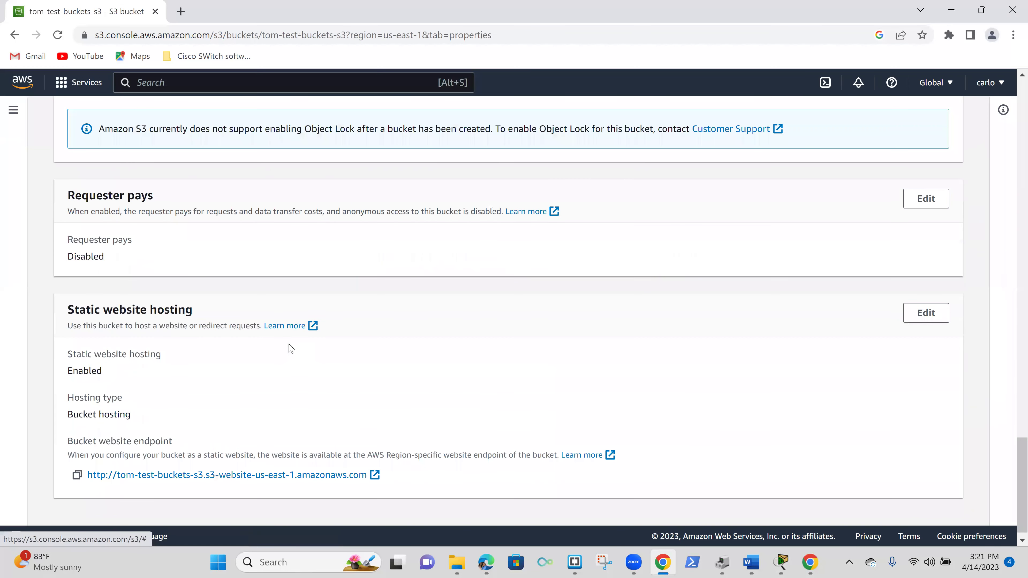
{"action": "scroll", "coordinate": [122, 466], "scroll_direction": "down", "scroll_amount": 1}
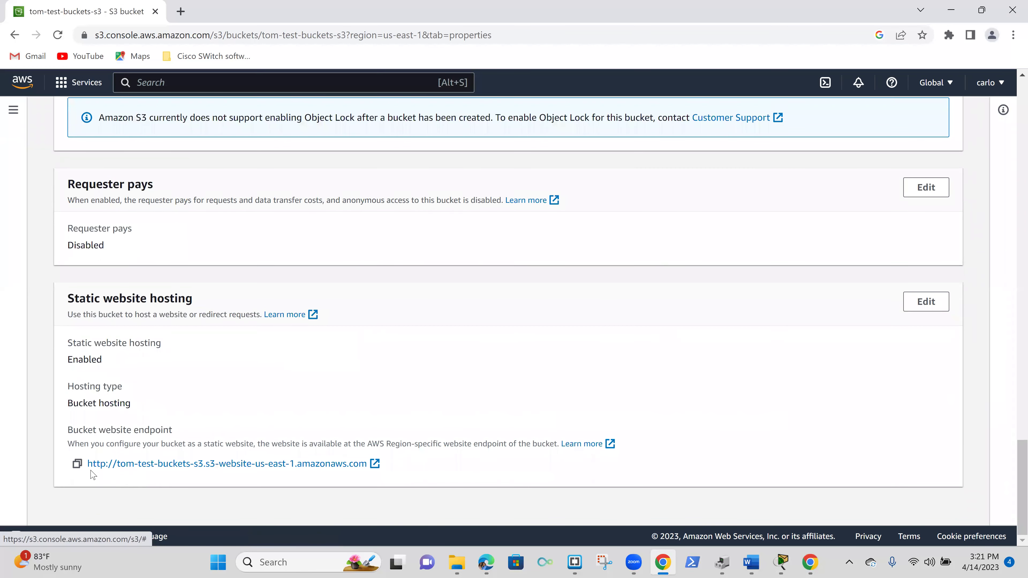
{"action": "left_click", "coordinate": [76, 463]}
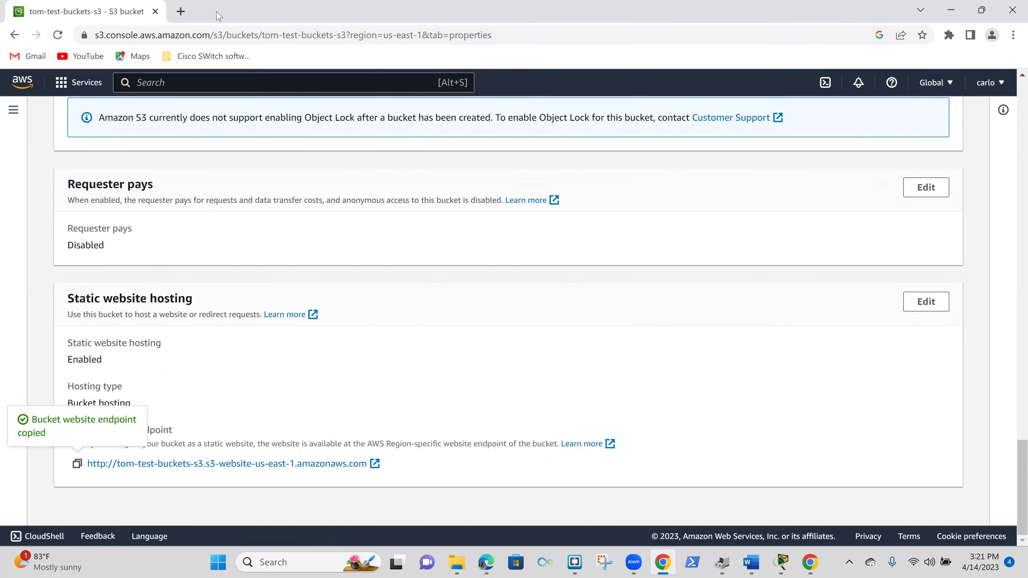
Step: Open the copied website endpoint in a new browser tab
{"action": "left_click", "coordinate": [181, 12]}
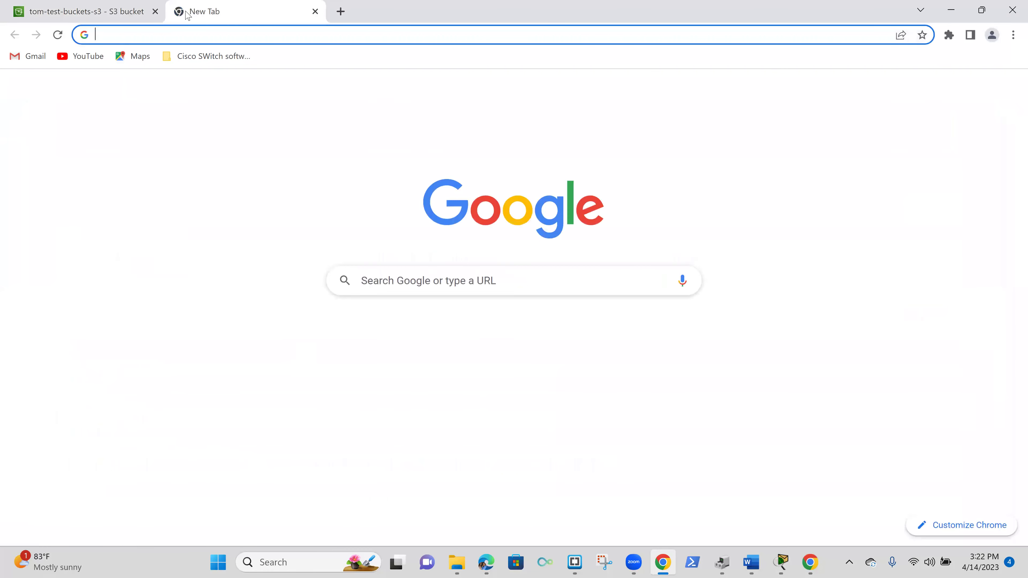
{"action": "key", "text": "ctrl+v"}
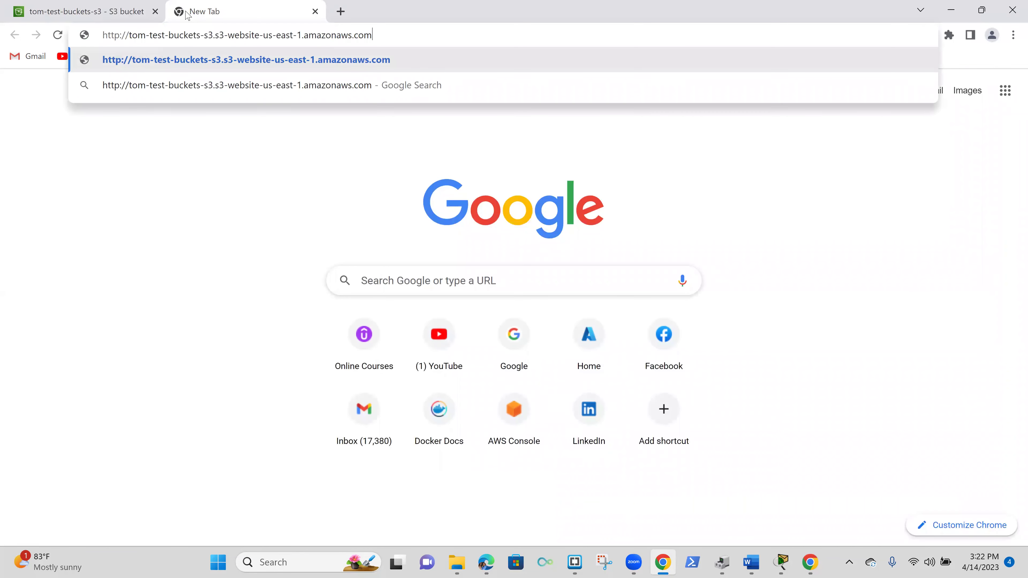
{"action": "key", "text": "Return"}
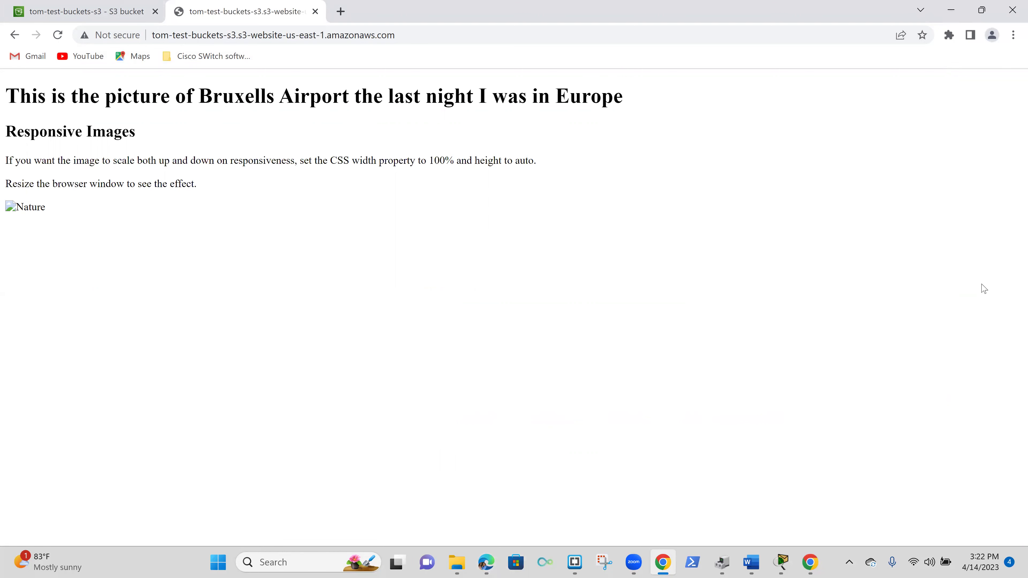
Step: Switch to Brackets, examine the image source path in s3bucket.html and try to launch Live Preview with Chrome relaunched
{"action": "left_click", "coordinate": [575, 563]}
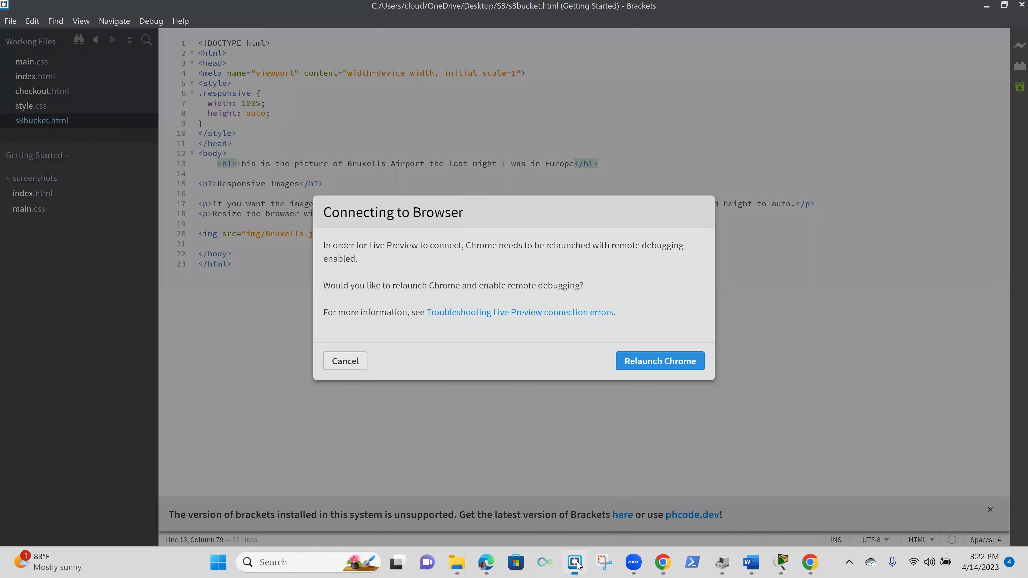
{"action": "left_click", "coordinate": [655, 362]}
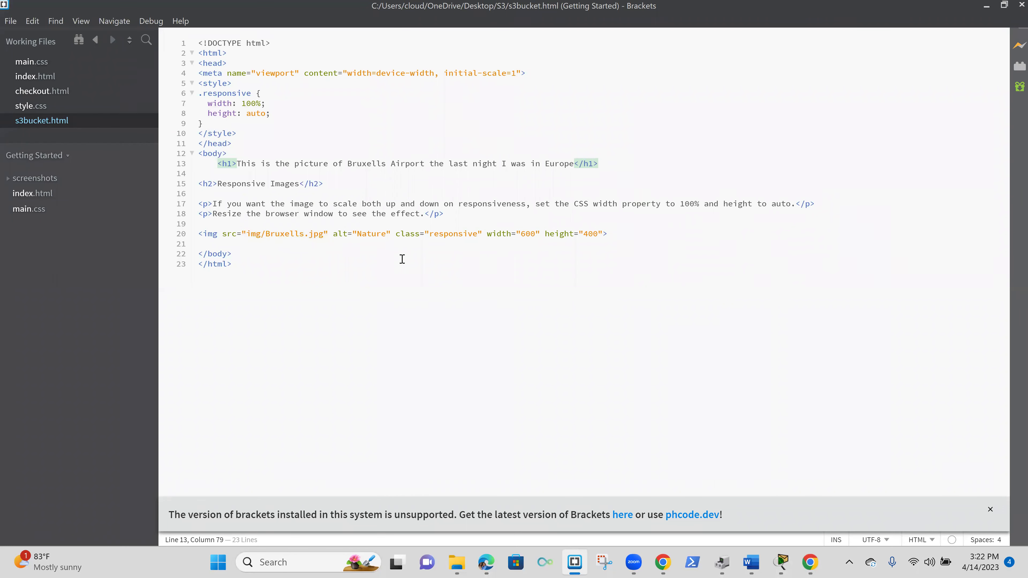
{"action": "mouse_move", "coordinate": [296, 235]}
{"action": "key", "text": "ctrl+alt+p"}
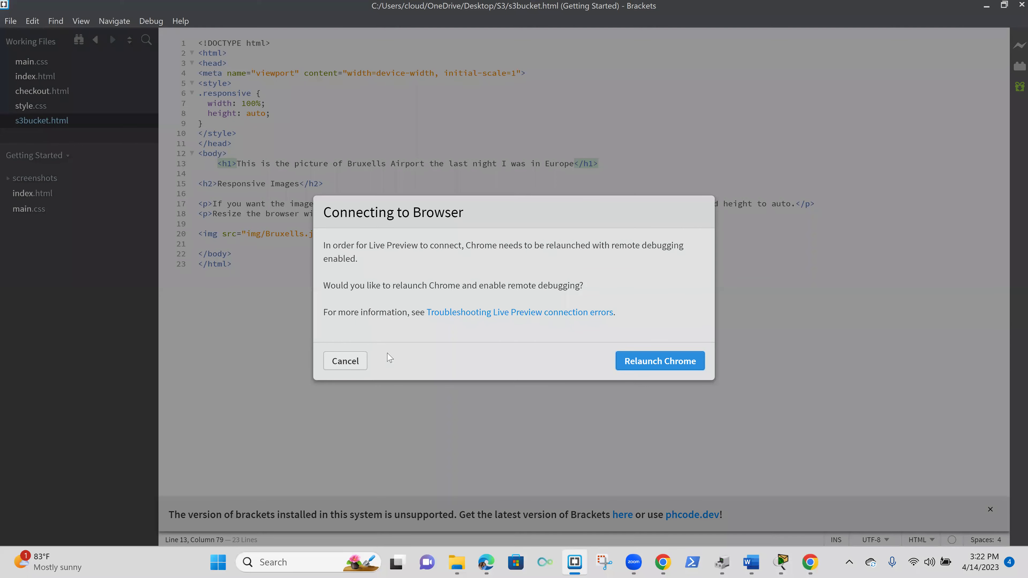
{"action": "left_click", "coordinate": [345, 361]}
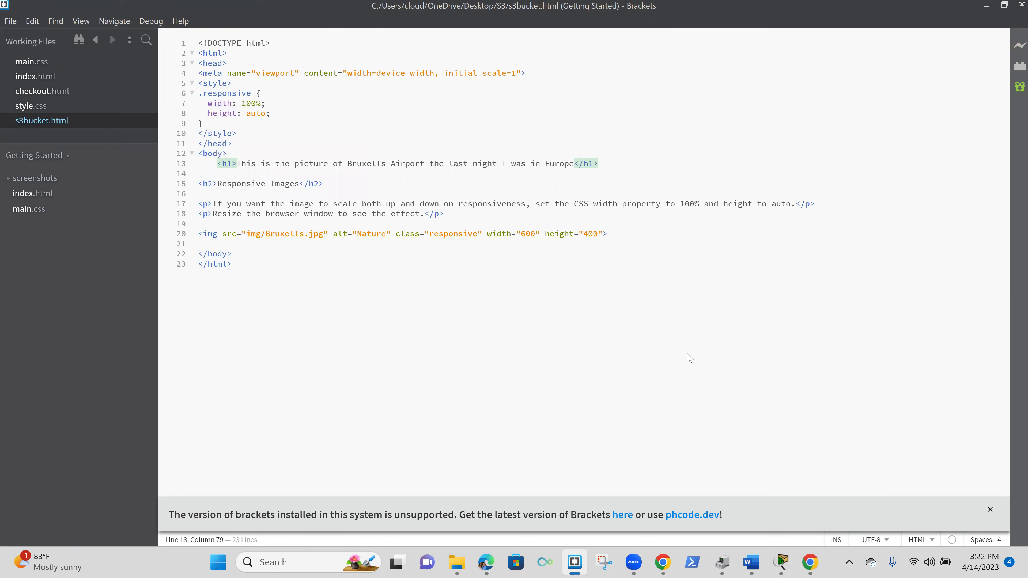
{"action": "key", "text": "ctrl+alt+p"}
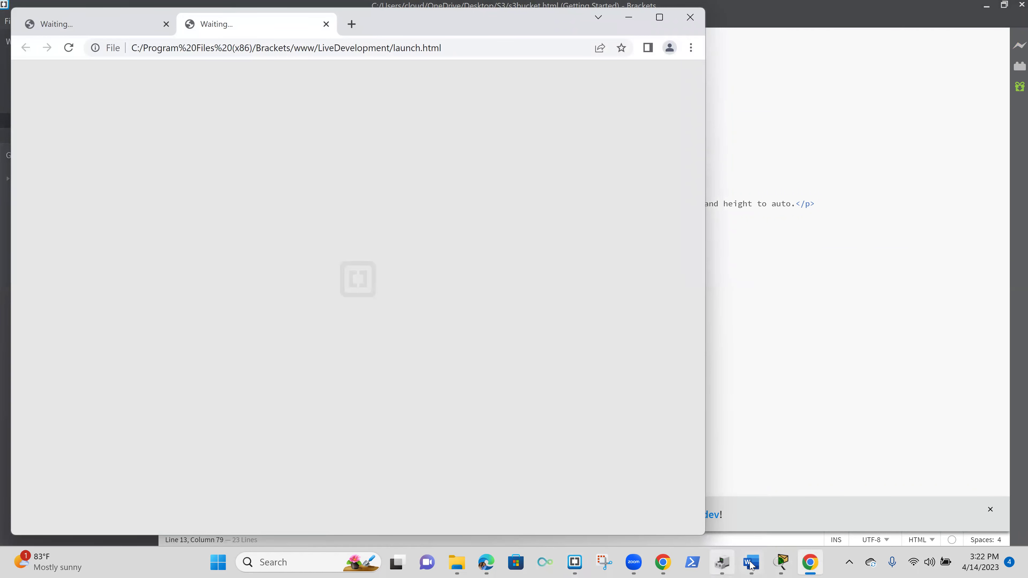
Step: Switch back to the hosted website in Chrome and reload the page
{"action": "left_click", "coordinate": [664, 564]}
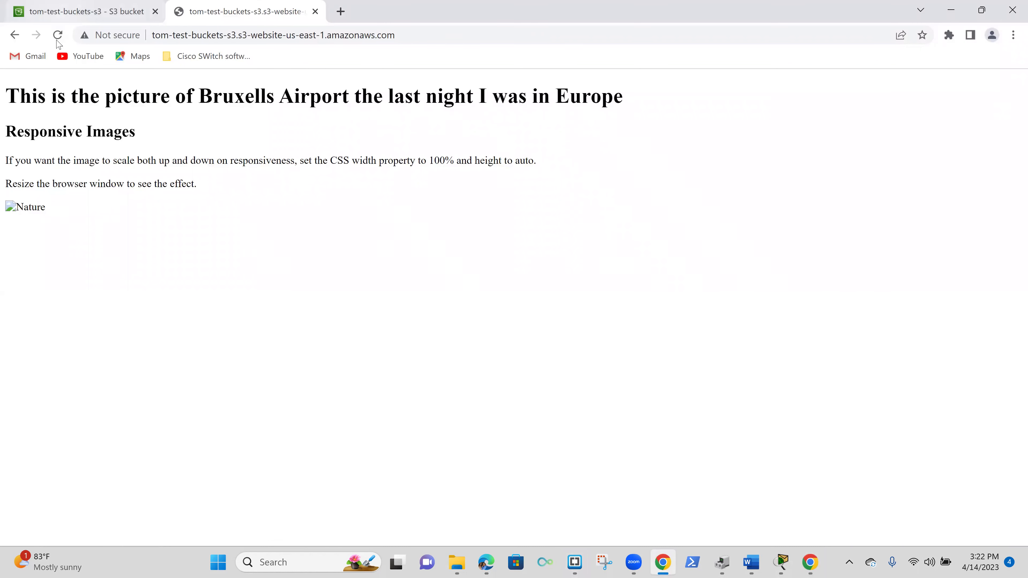
{"action": "left_click", "coordinate": [57, 41]}
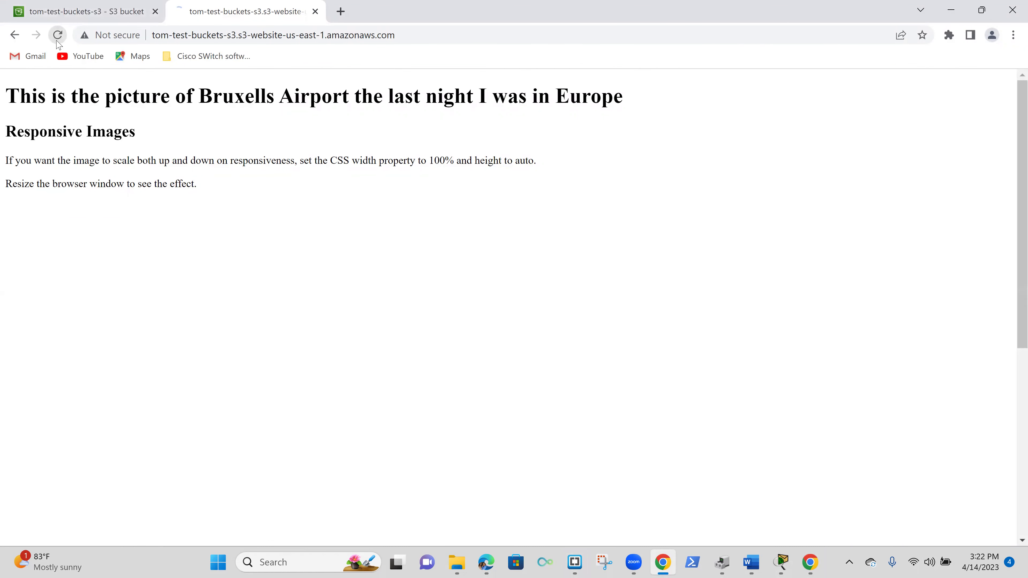